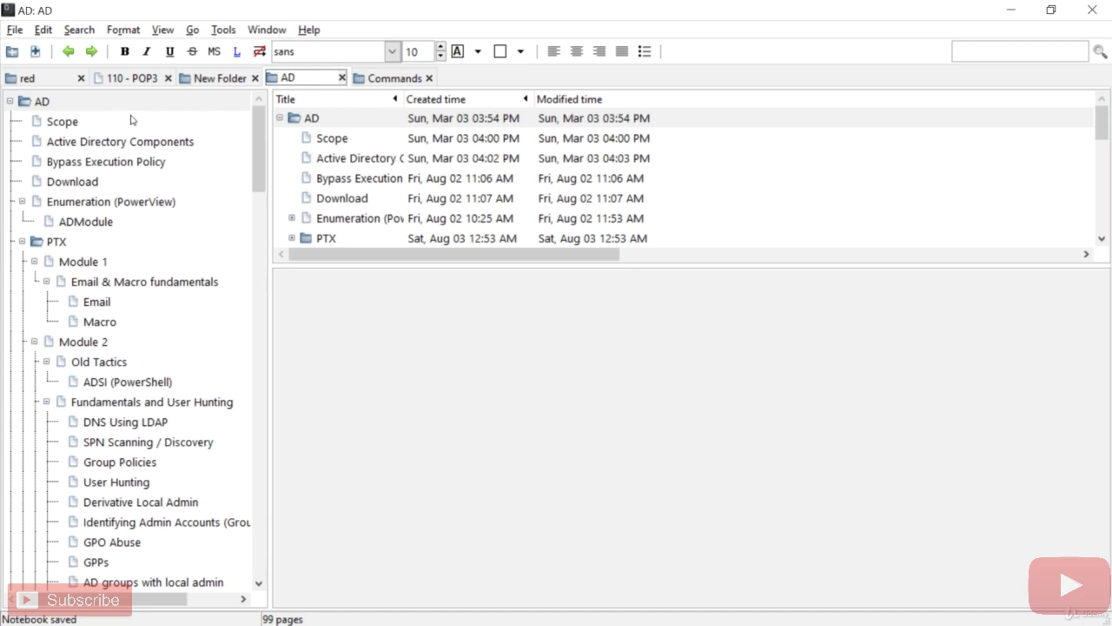
Step: Open the Enumeration (PowerView) page of the AD notebook and read through its domain enumeration notes
{"action": "scroll", "coordinate": [130, 171], "scroll_direction": "down", "scroll_amount": 1}
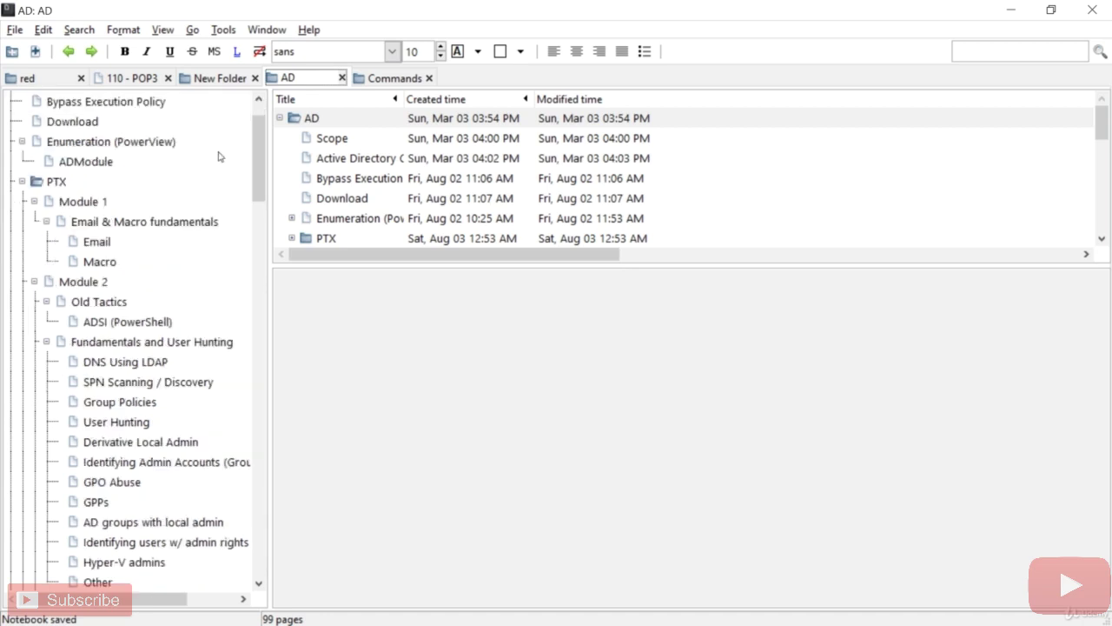
{"action": "left_click_drag", "start_coordinate": [260, 157], "coordinate": [255, 129]}
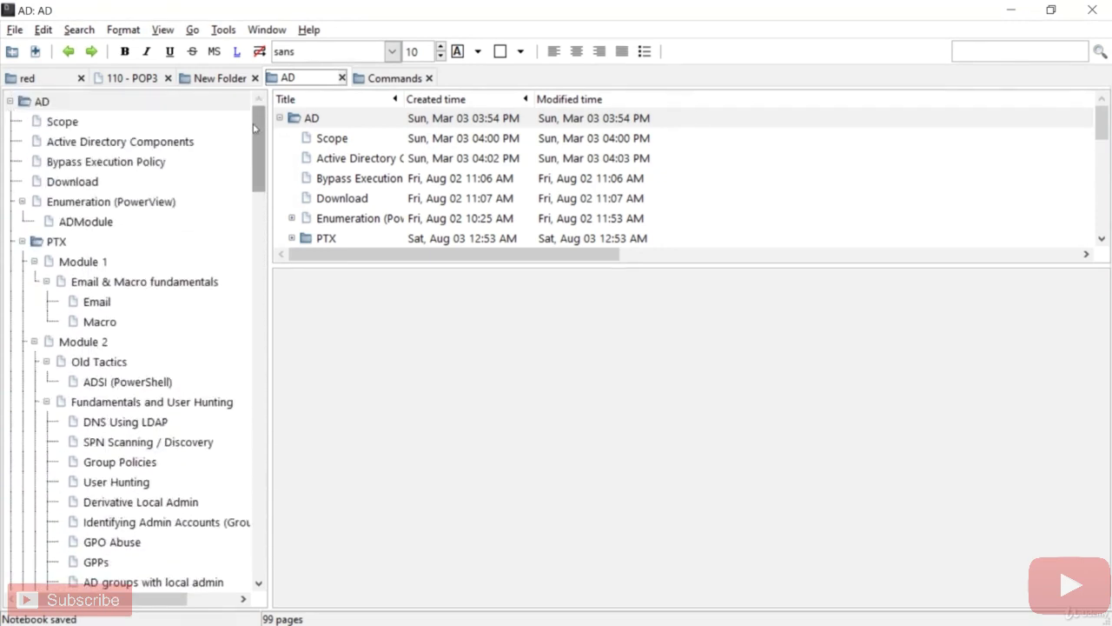
{"action": "left_click", "coordinate": [88, 203]}
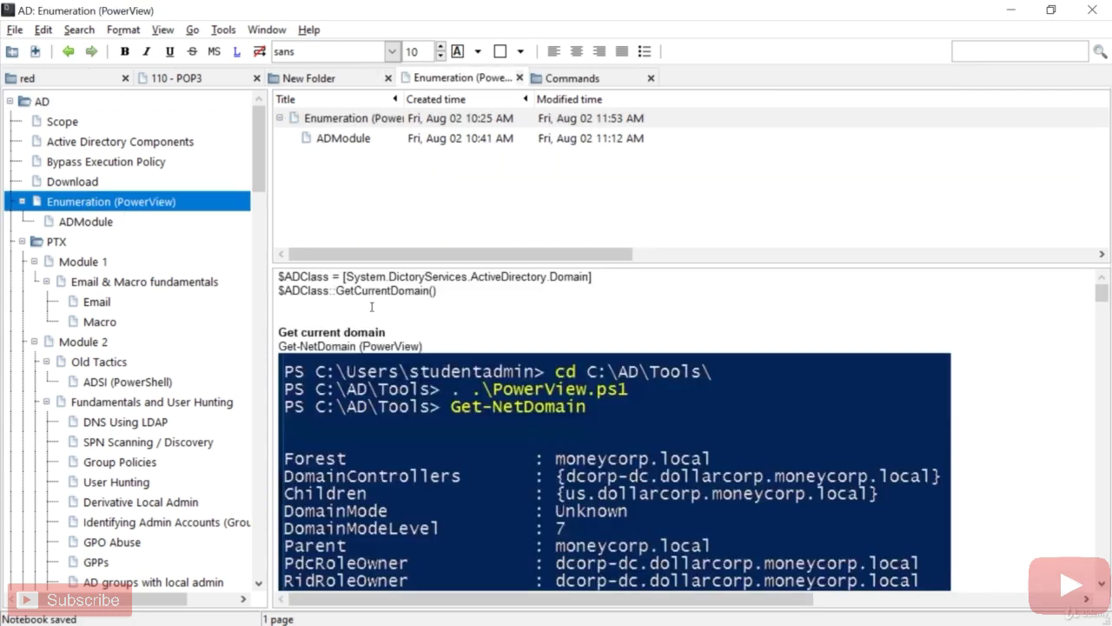
{"action": "scroll", "coordinate": [382, 308], "scroll_direction": "down", "scroll_amount": 1}
{"action": "scroll", "coordinate": [384, 309], "scroll_direction": "up", "scroll_amount": 1}
{"action": "scroll", "coordinate": [345, 278], "scroll_direction": "down", "scroll_amount": 2}
{"action": "scroll", "coordinate": [691, 430], "scroll_direction": "down", "scroll_amount": 5}
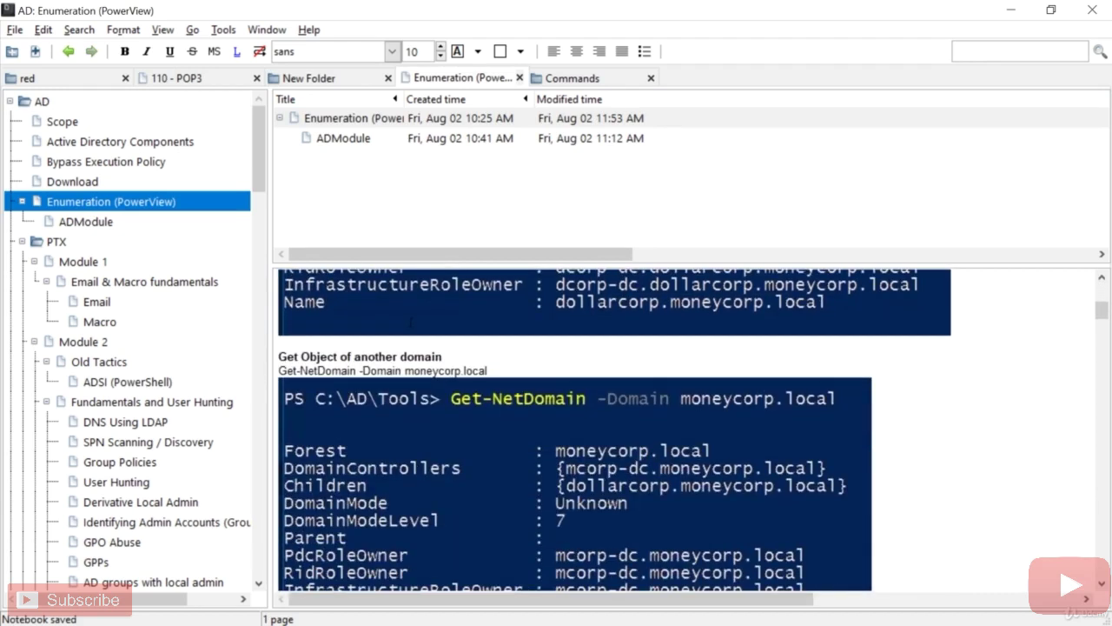
Step: Open the ADModule page under Enumeration (PowerView) and look over its Get-ADDomain notes
{"action": "left_click", "coordinate": [100, 225]}
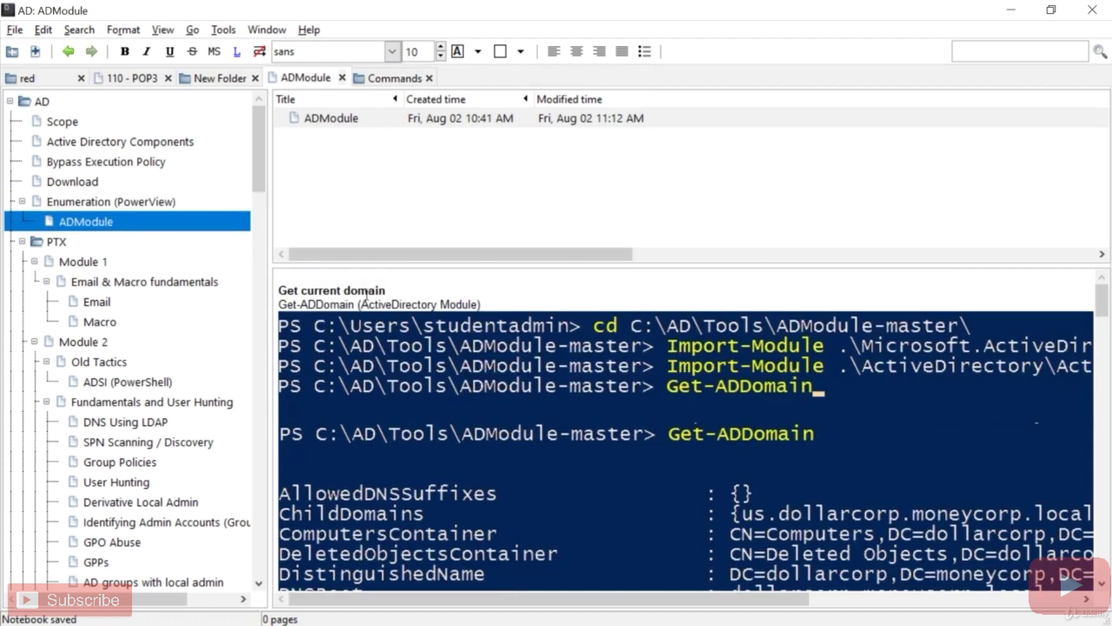
{"action": "scroll", "coordinate": [424, 305], "scroll_direction": "down", "scroll_amount": 5}
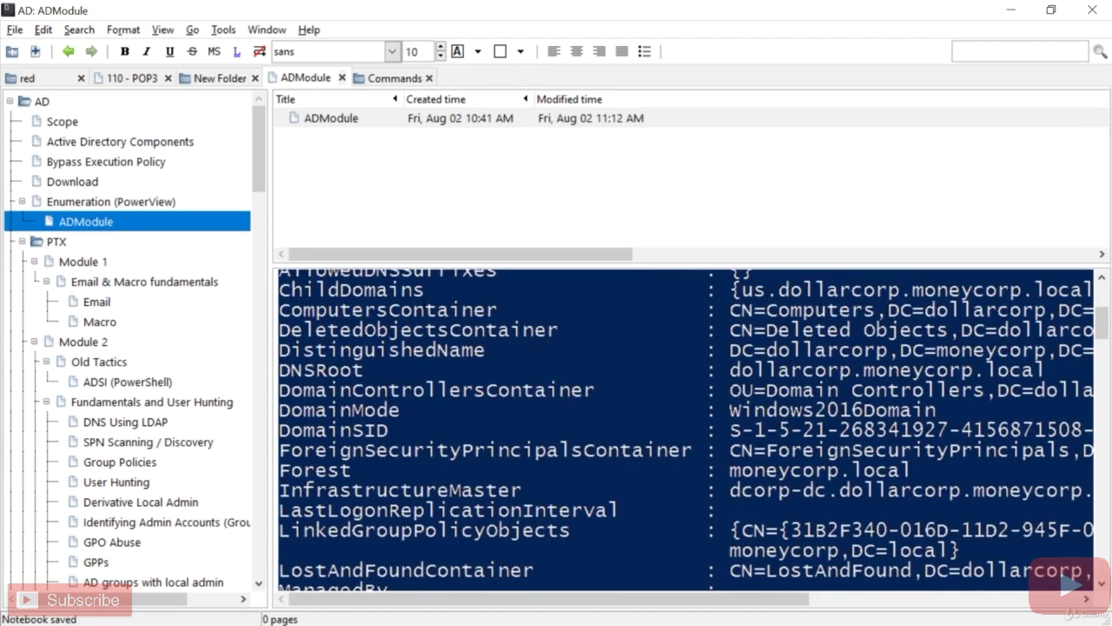
{"action": "scroll", "coordinate": [439, 301], "scroll_direction": "up", "scroll_amount": 5}
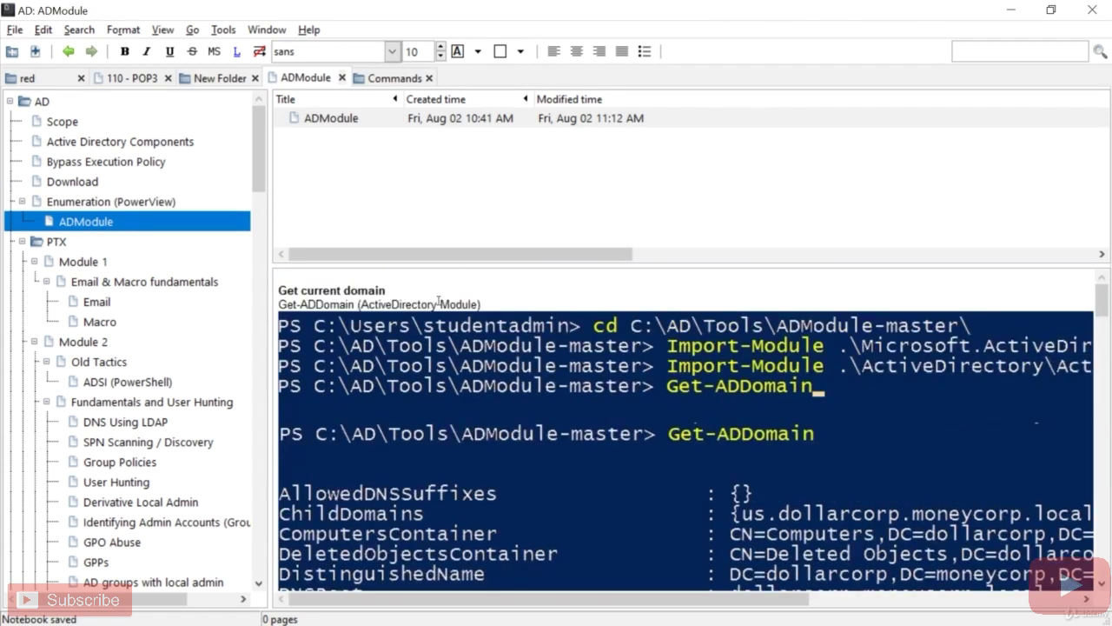
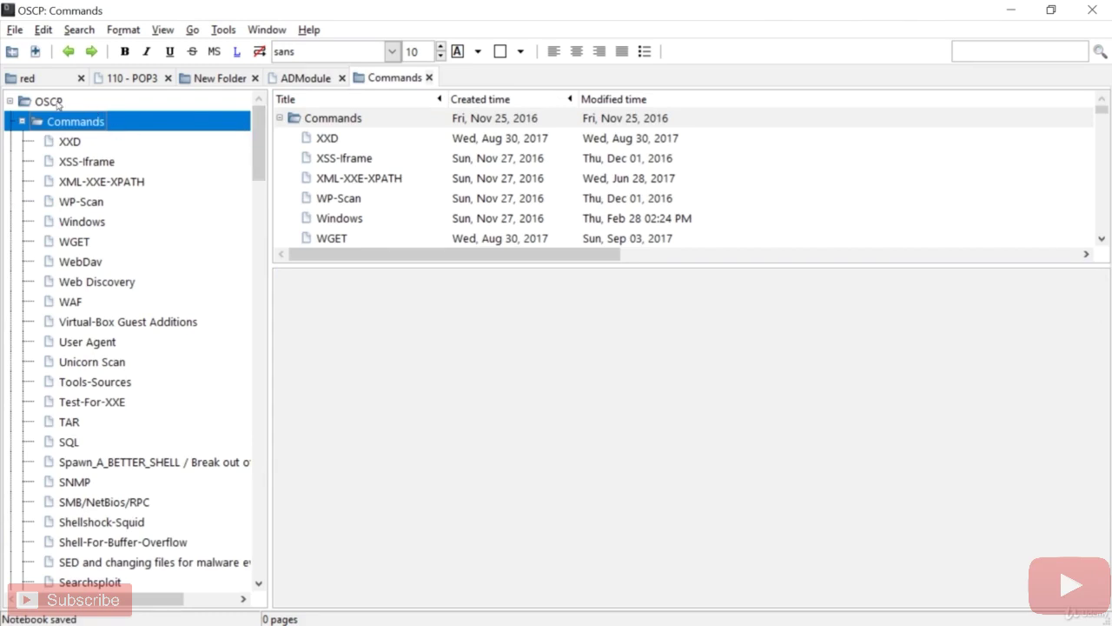
Step: Look through the OSCP notebook's Commands list and the keepnote repository page on GitHub in the browser
{"action": "left_click_drag", "start_coordinate": [260, 139], "coordinate": [278, 544]}
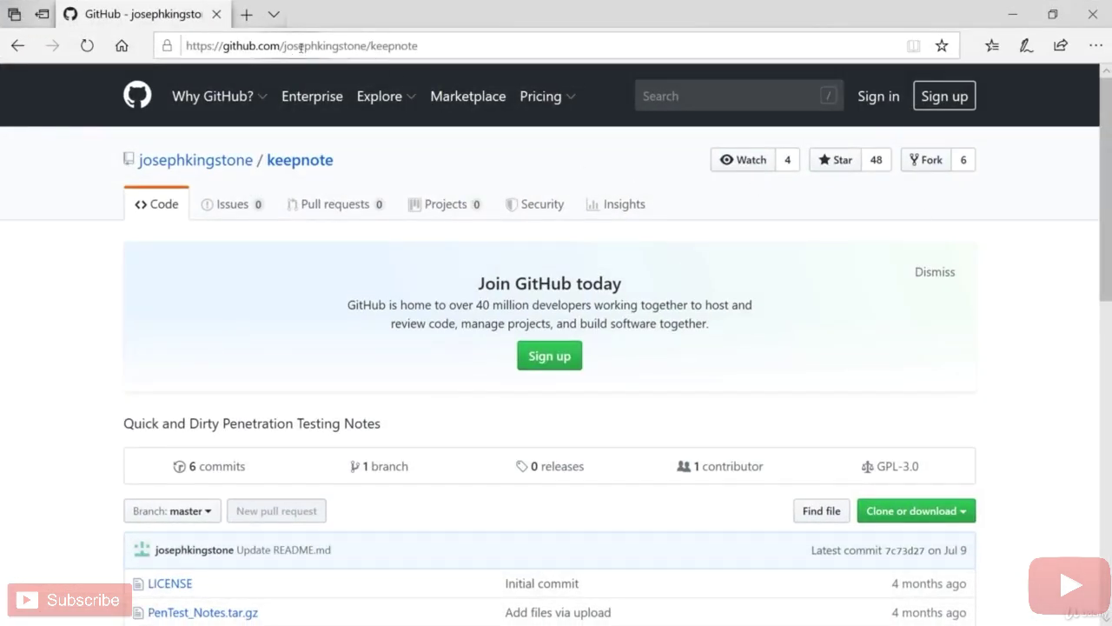
{"action": "scroll", "coordinate": [543, 318], "scroll_direction": "down", "scroll_amount": 1}
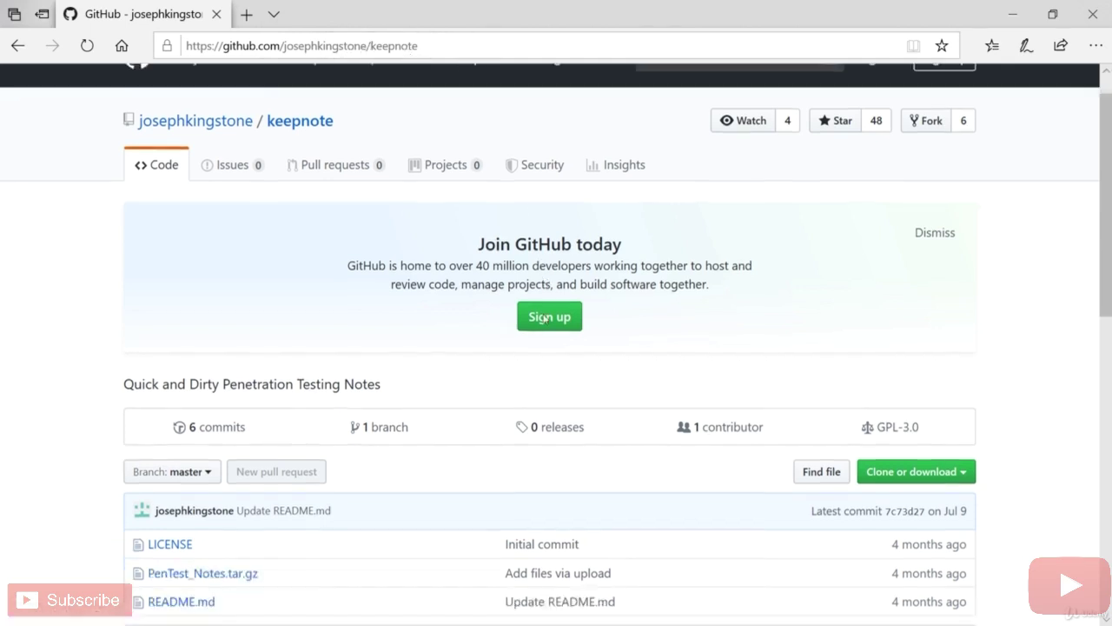
{"action": "scroll", "coordinate": [543, 318], "scroll_direction": "down", "scroll_amount": 2}
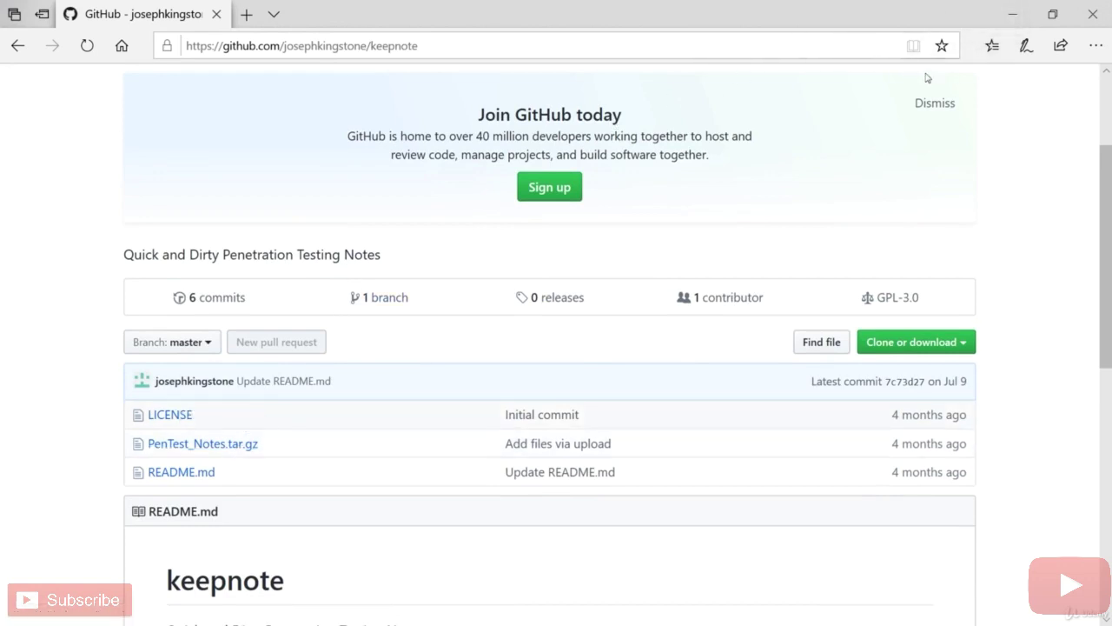
{"action": "left_click", "coordinate": [1006, 19]}
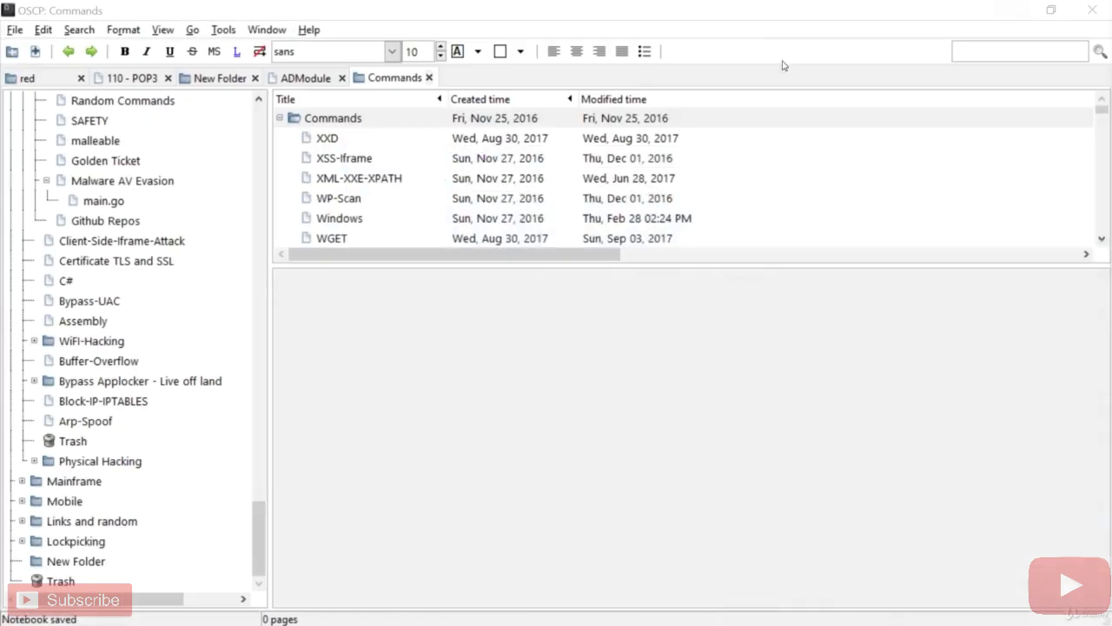
{"action": "scroll", "coordinate": [264, 551], "scroll_direction": "up", "scroll_amount": 1}
{"action": "left_click_drag", "start_coordinate": [264, 552], "coordinate": [314, 152]}
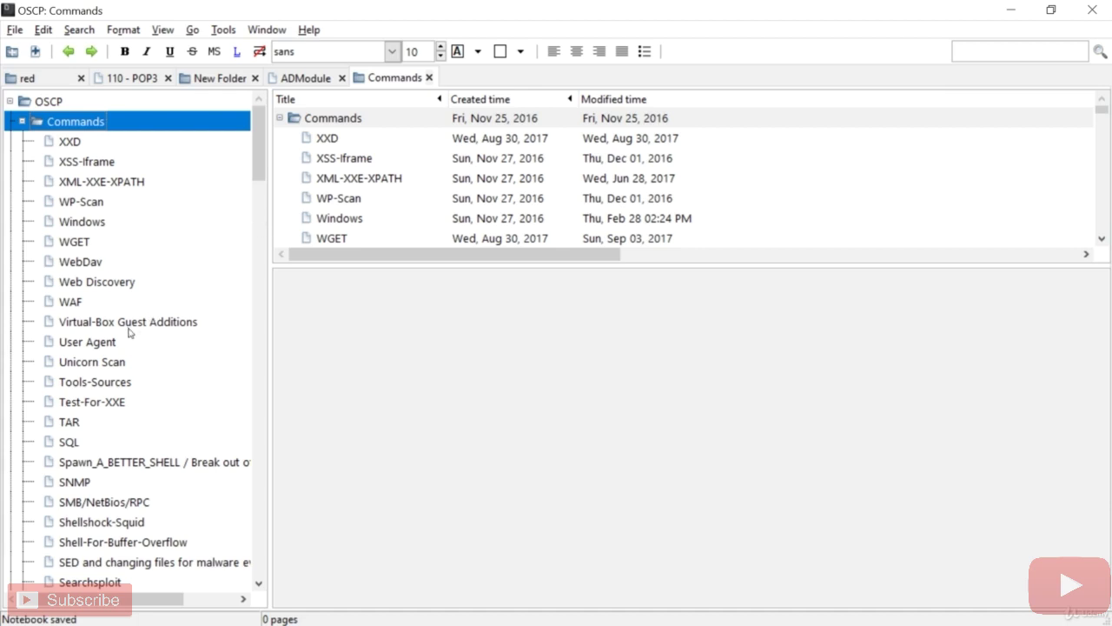
Step: View the ADSI (PowerShell) page of the AD notebook and the SMB Signing Disabled finding of the red notebook
{"action": "left_click", "coordinate": [300, 78]}
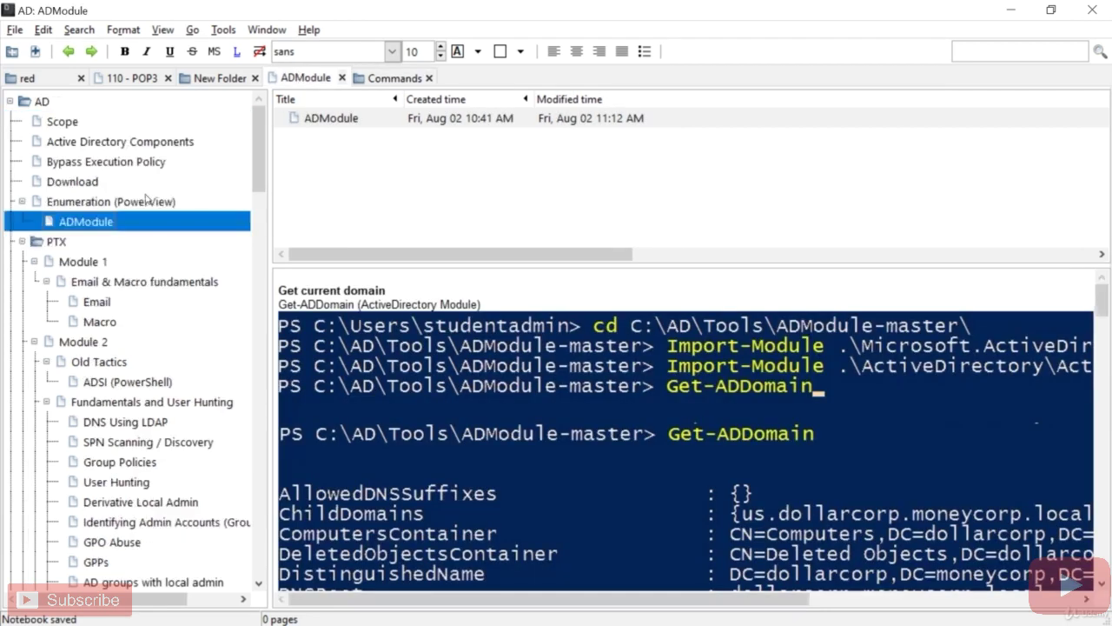
{"action": "left_click", "coordinate": [113, 385]}
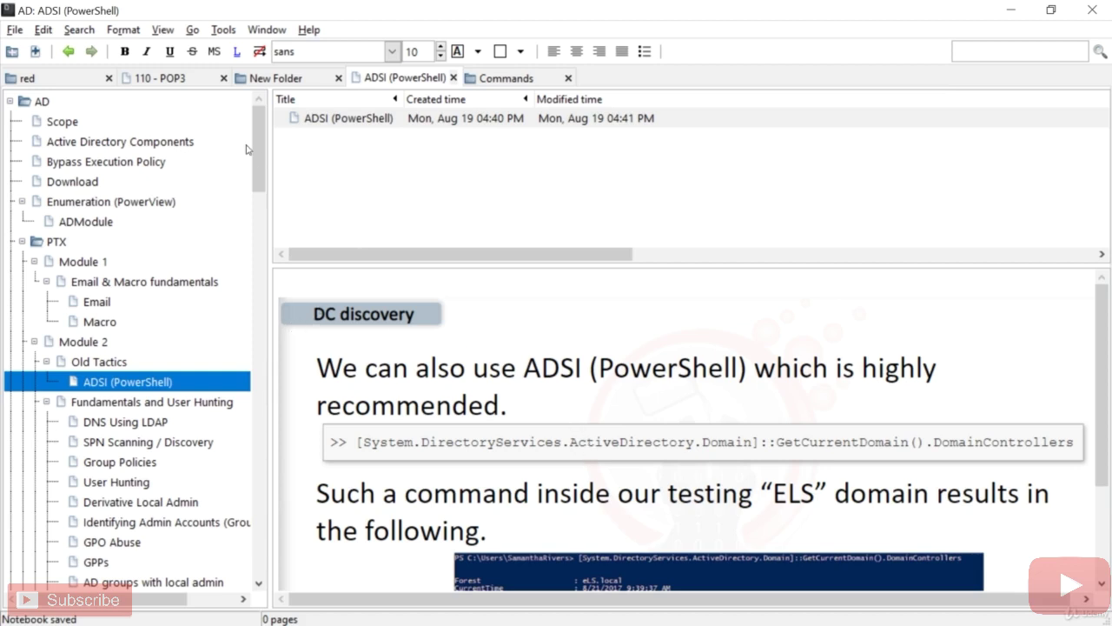
{"action": "left_click", "coordinate": [54, 83]}
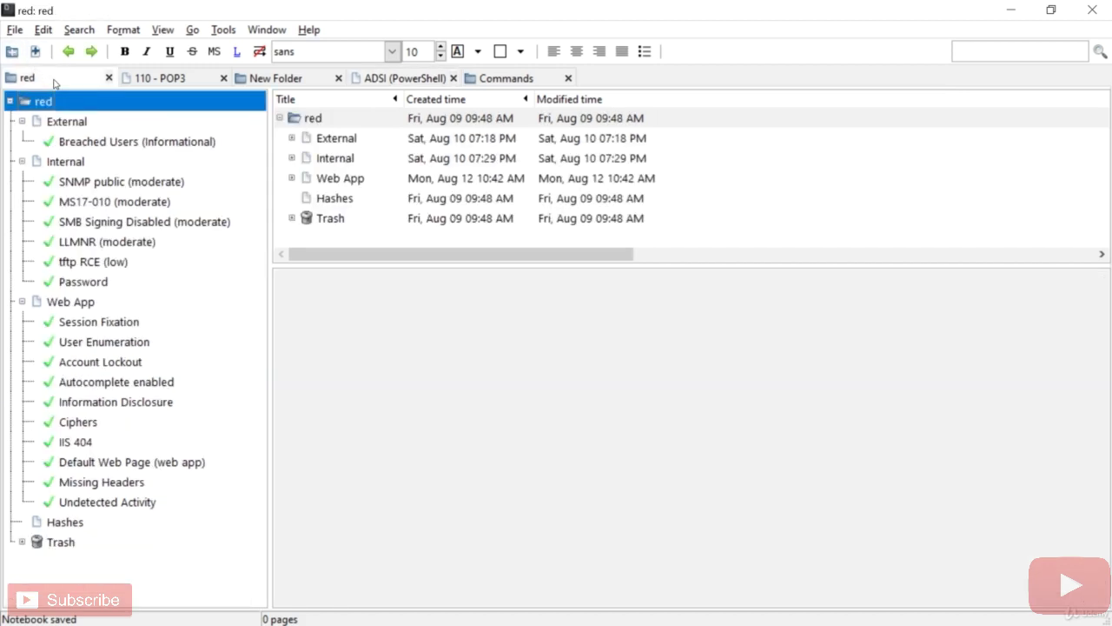
{"action": "left_click", "coordinate": [119, 224]}
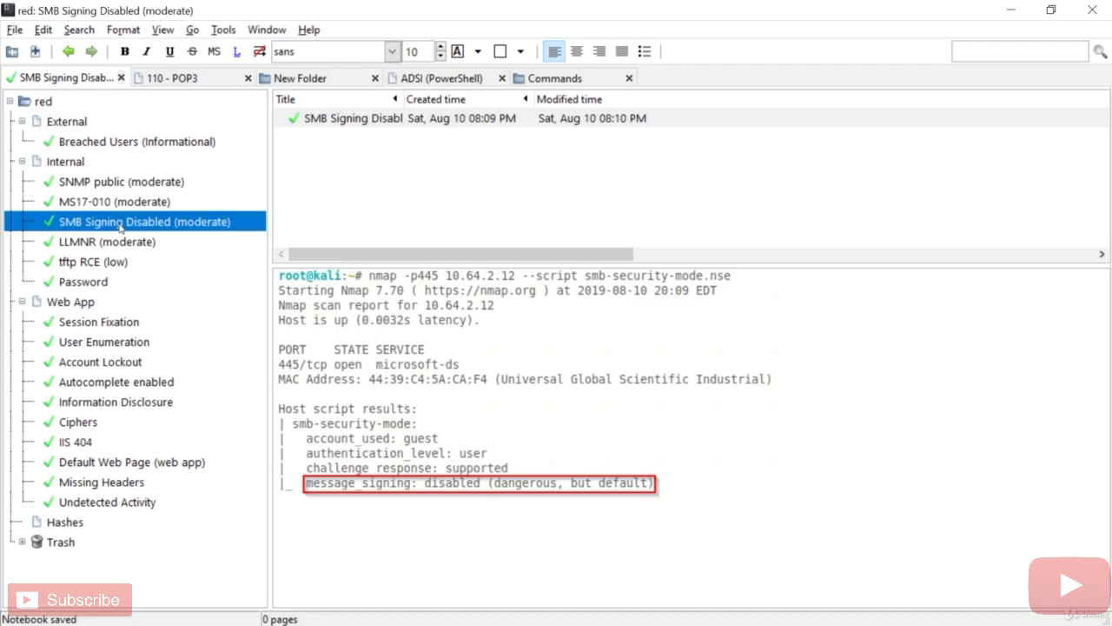
Step: Create a new notebook named "my notes" in the Clients folder
{"action": "left_click", "coordinate": [14, 29]}
{"action": "left_click", "coordinate": [37, 48]}
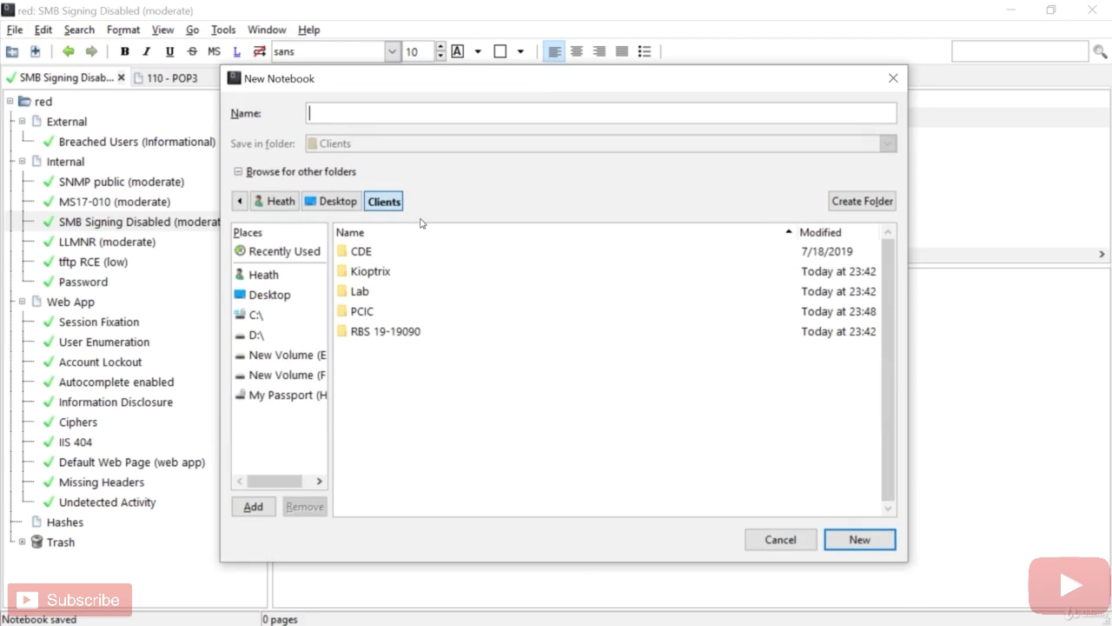
{"action": "type", "text": "my notes"}
{"action": "key", "text": "Return"}
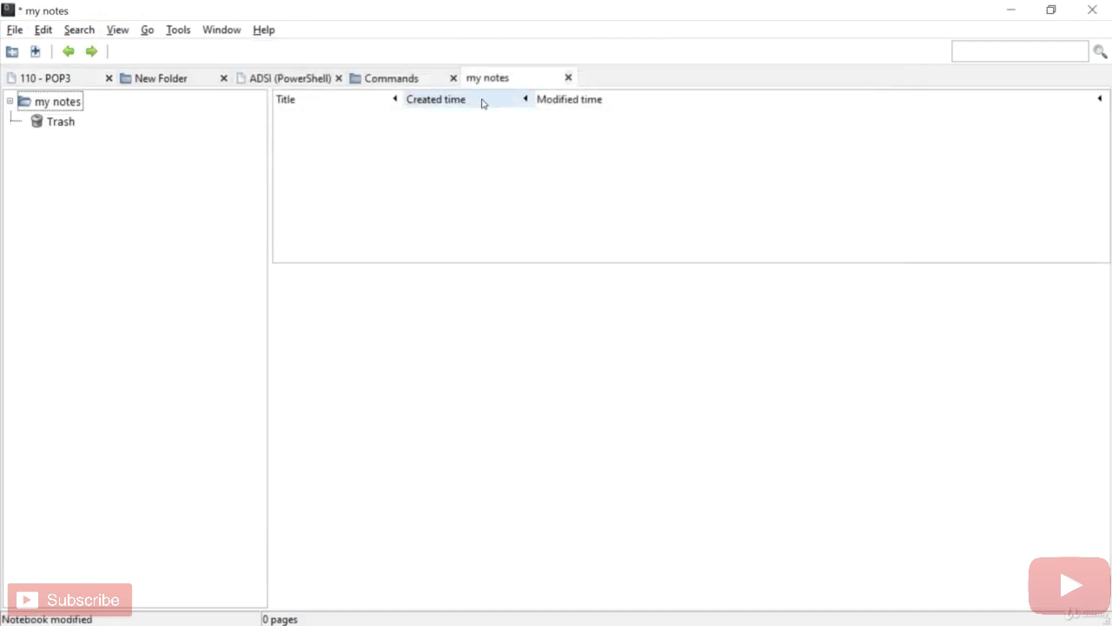
Step: Add a page named "My first pentest" to the my notes notebook and enter the filler text "kjasklfjlasjj:ljs" in it
{"action": "left_click", "coordinate": [57, 102]}
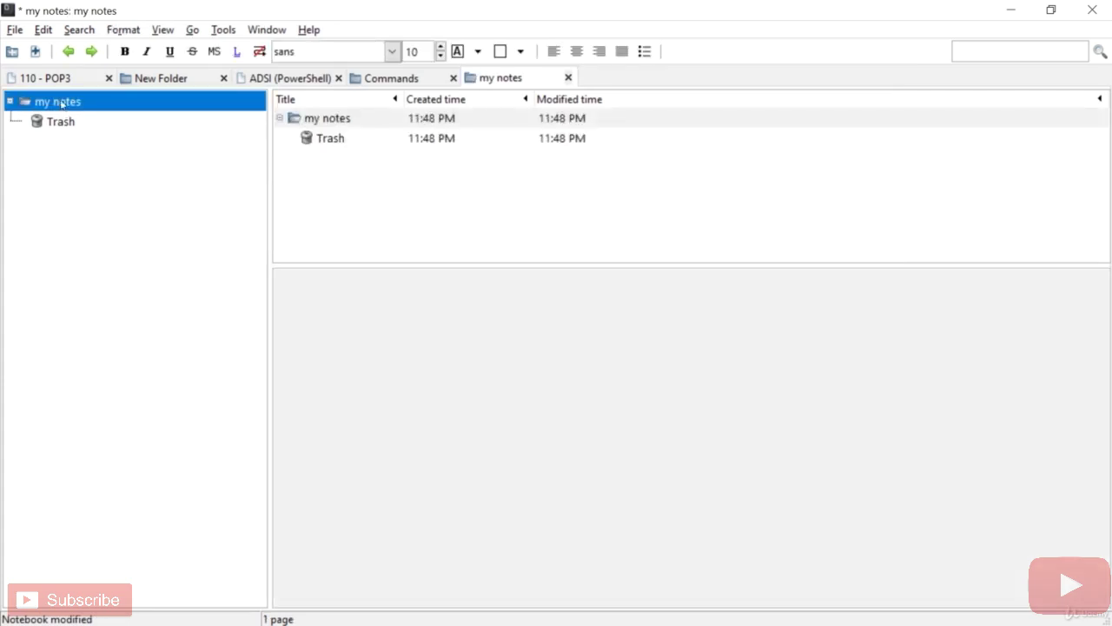
{"action": "left_click", "coordinate": [34, 51]}
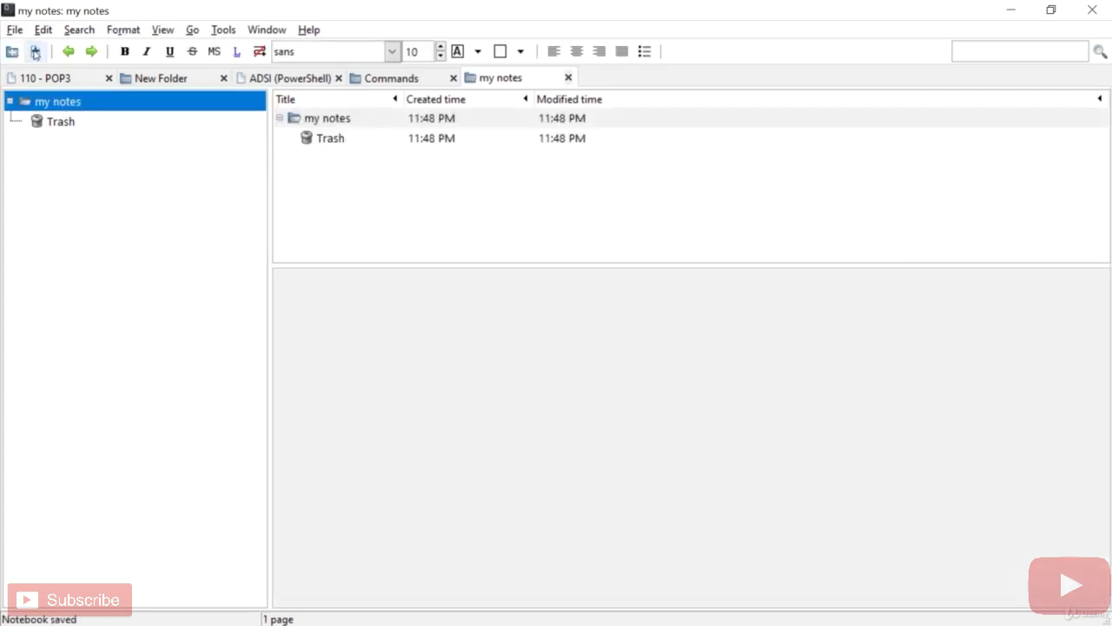
{"action": "left_click", "coordinate": [35, 52]}
{"action": "left_click", "coordinate": [72, 122]}
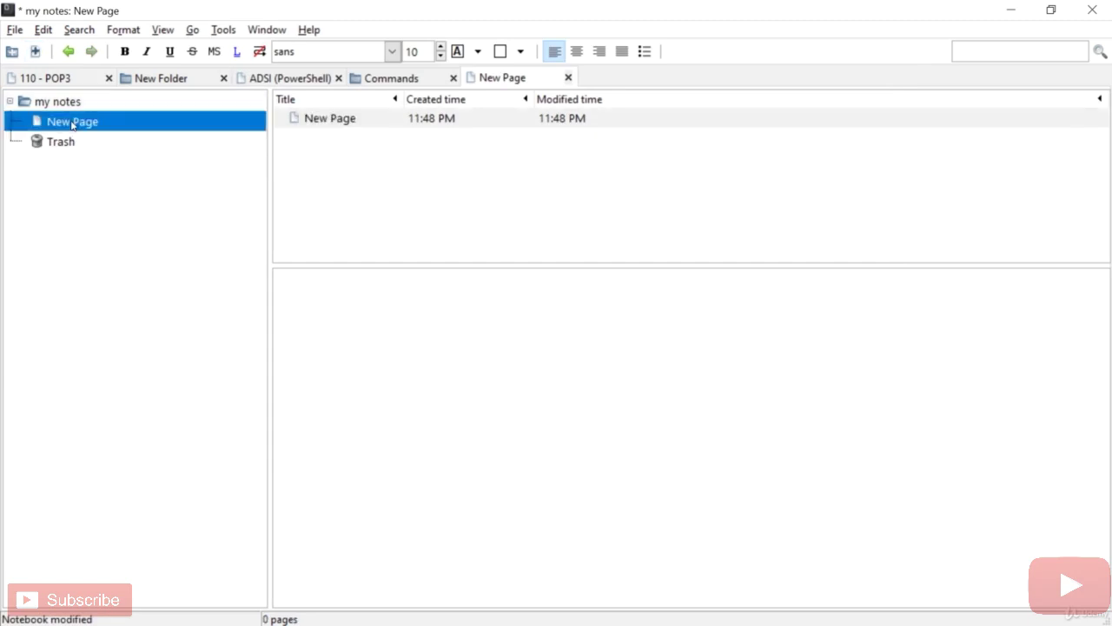
{"action": "left_click", "coordinate": [72, 122]}
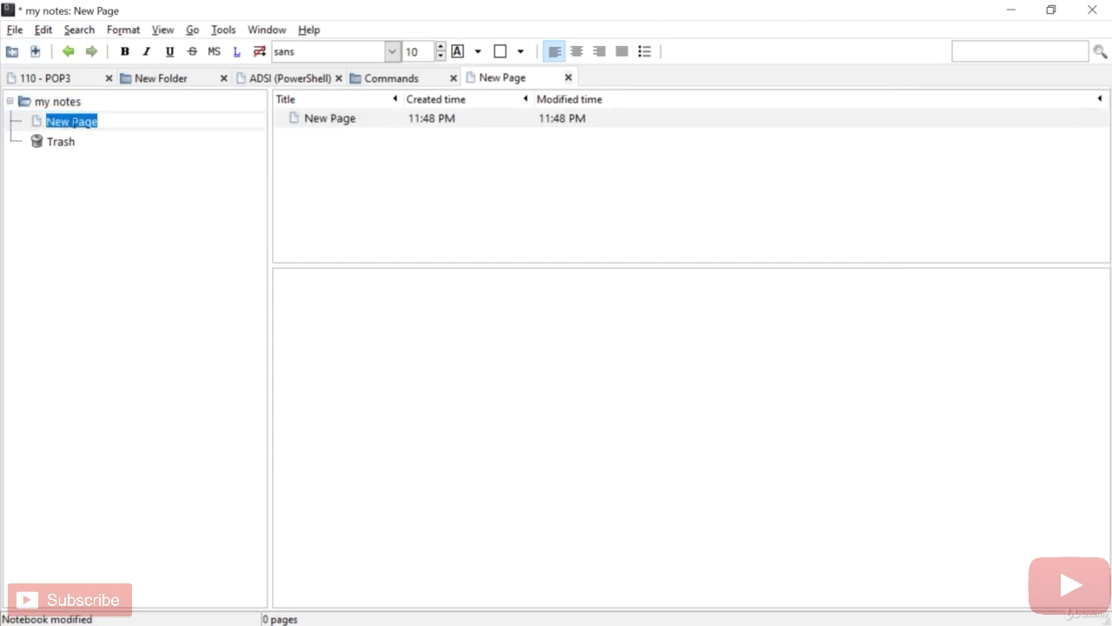
{"action": "type", "text": "My first "}
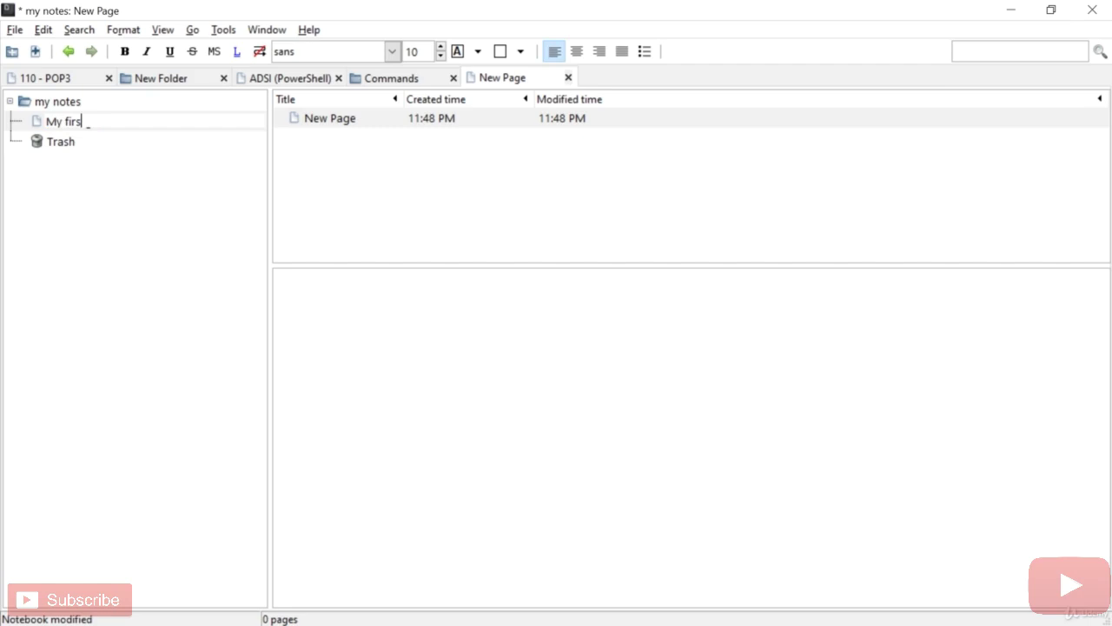
{"action": "type", "text": "pentest"}
{"action": "key", "text": "Return"}
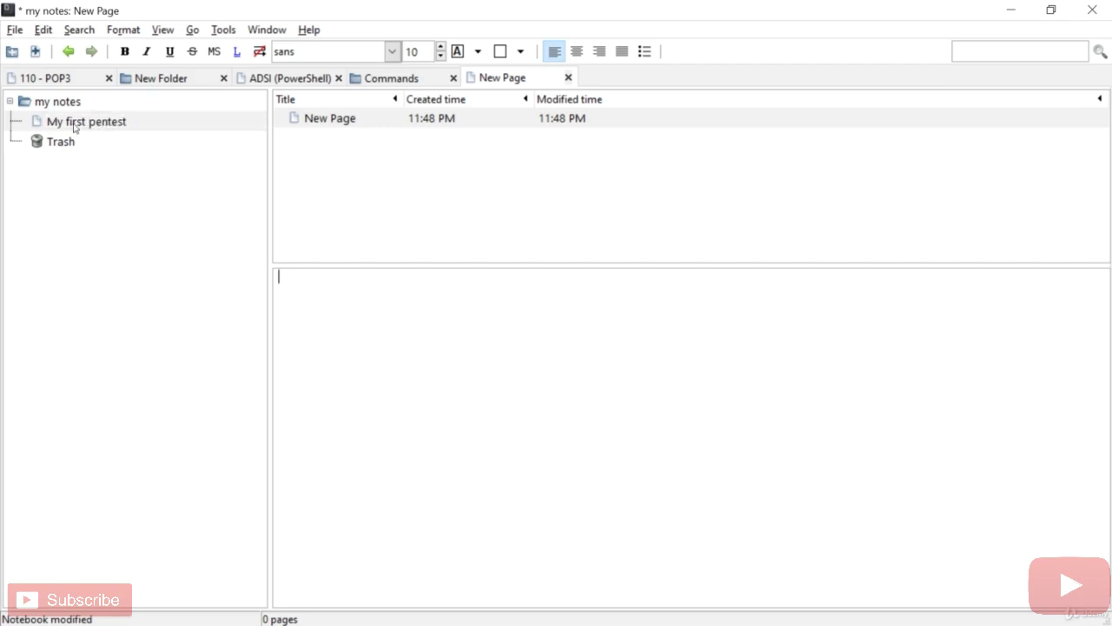
{"action": "type", "text": "kjasklfjlasjj:ljs"}
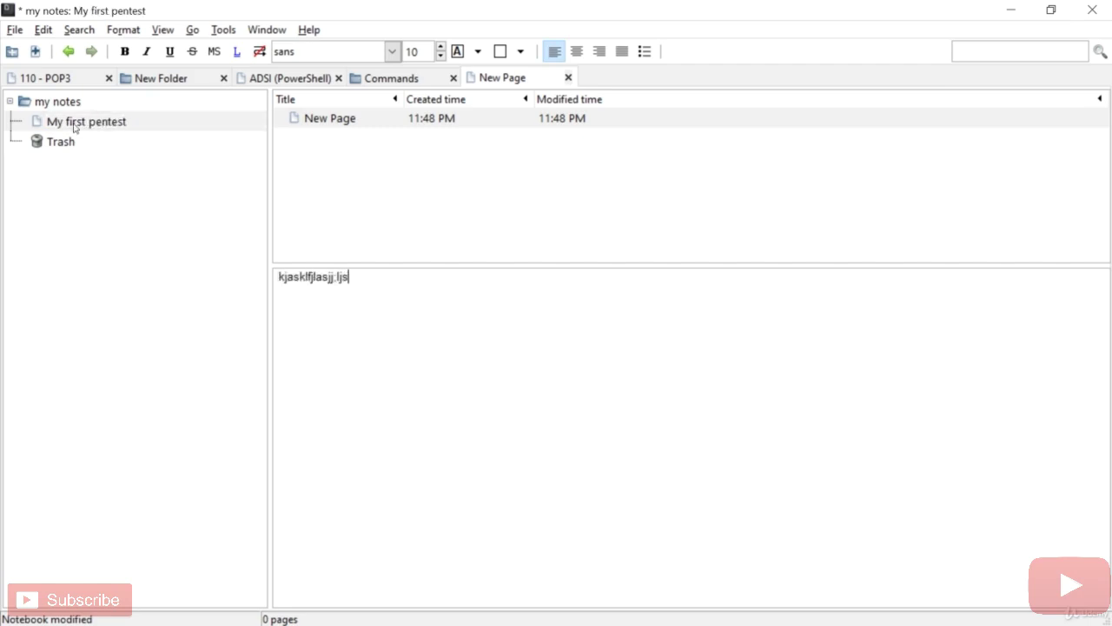
Step: Add a subpage named "Day 1" under My first pentest and enter the filler text "asjflj" in it
{"action": "right_click", "coordinate": [75, 127]}
{"action": "left_click", "coordinate": [130, 154]}
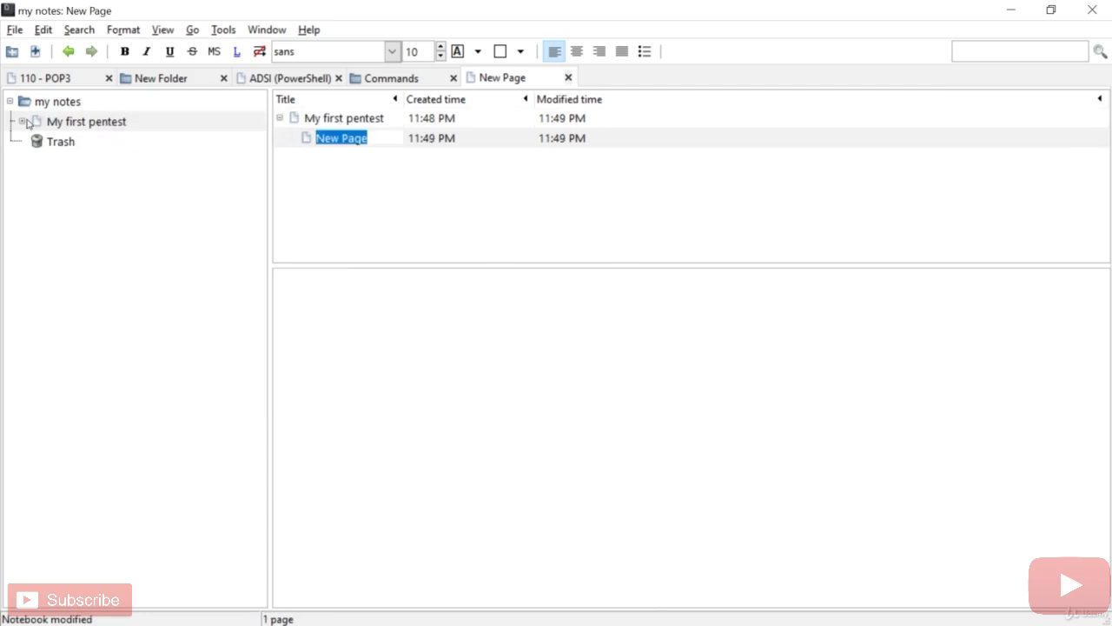
{"action": "left_click", "coordinate": [80, 141]}
{"action": "left_click", "coordinate": [80, 141]}
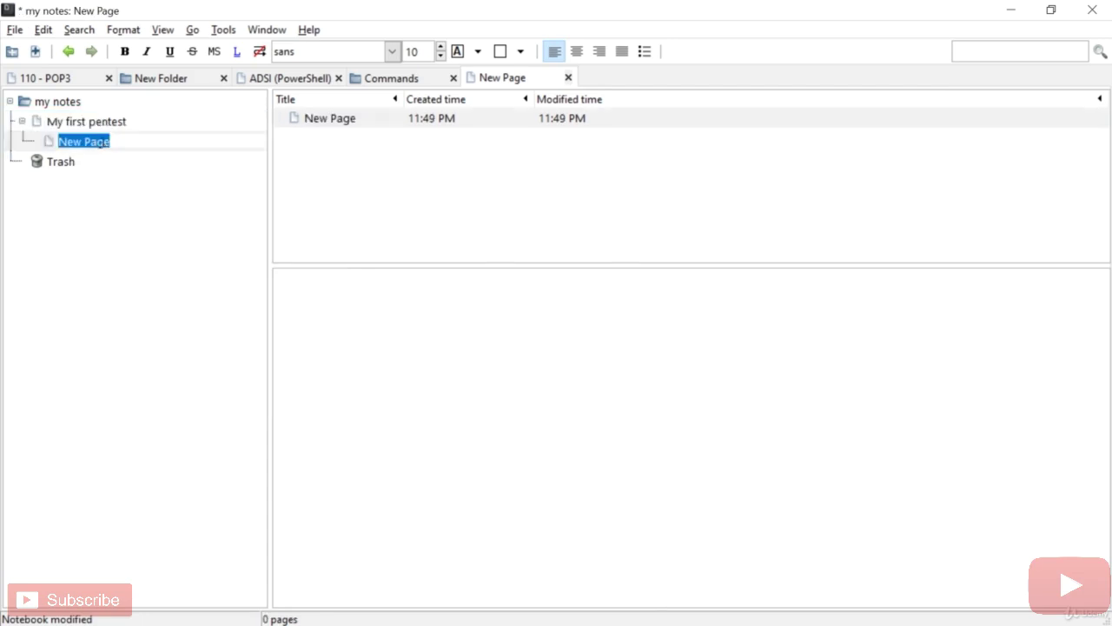
{"action": "type", "text": "Day 1"}
{"action": "key", "text": "Return"}
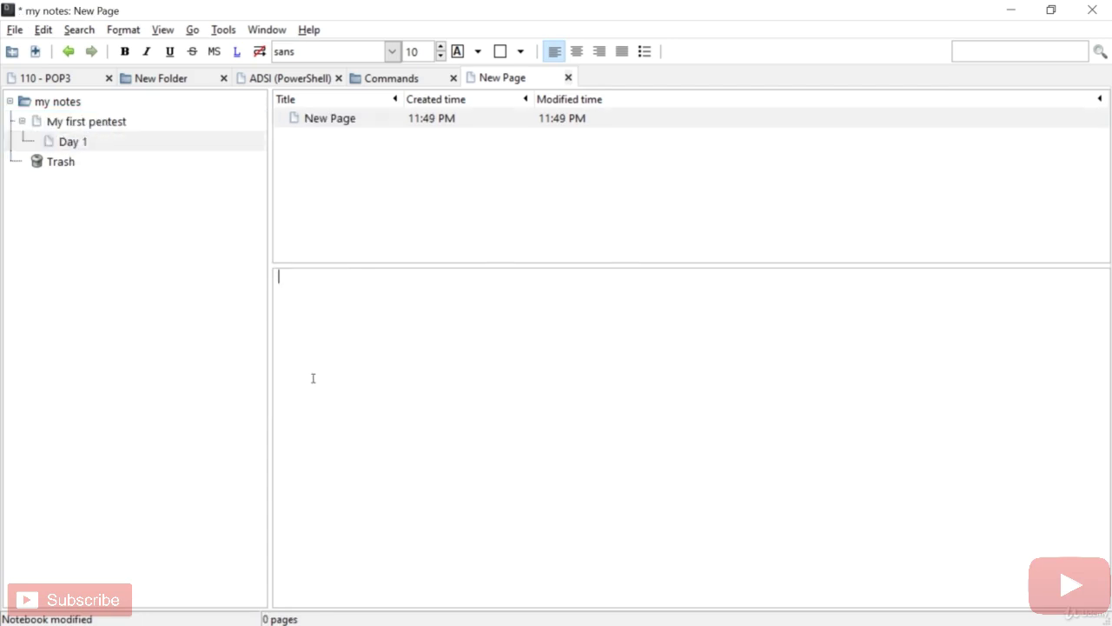
{"action": "type", "text": "asjflj"}
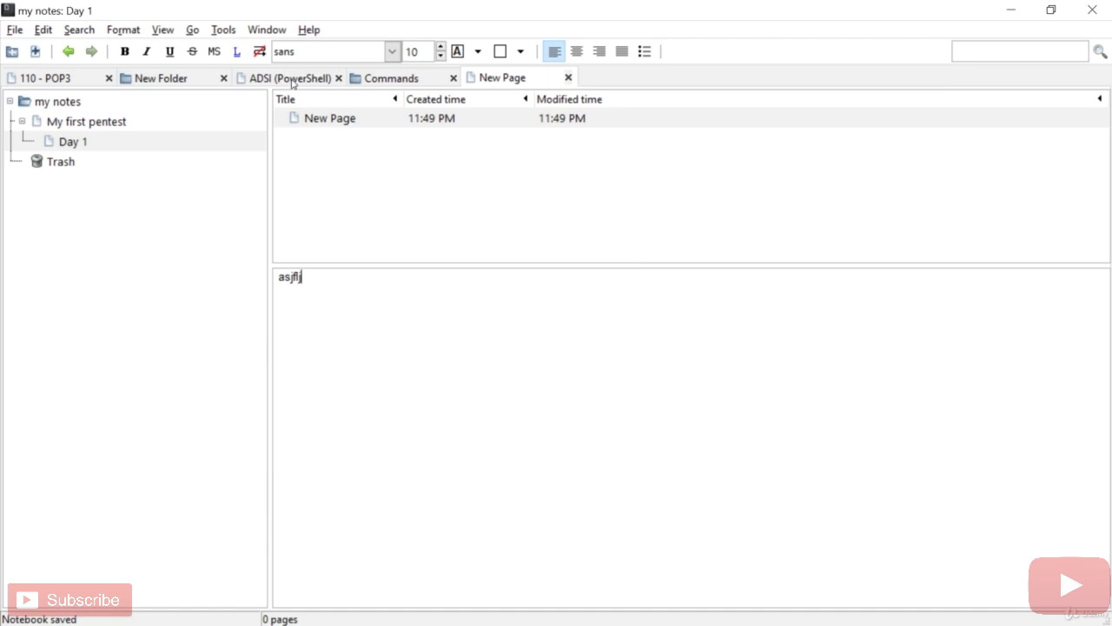
Step: Review the OSCP Commands list and the Enumeration (PowerView) page of the AD notebook as examples of organised notes
{"action": "left_click", "coordinate": [292, 83]}
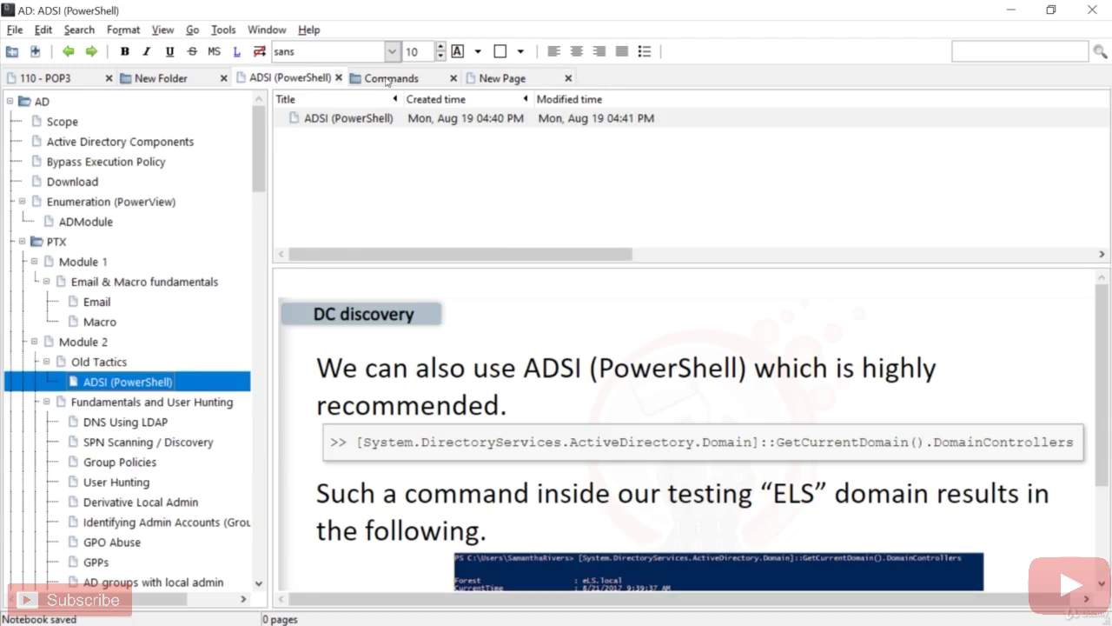
{"action": "left_click", "coordinate": [387, 78]}
{"action": "left_click_drag", "start_coordinate": [262, 135], "coordinate": [287, 97]}
{"action": "left_click", "coordinate": [299, 78]}
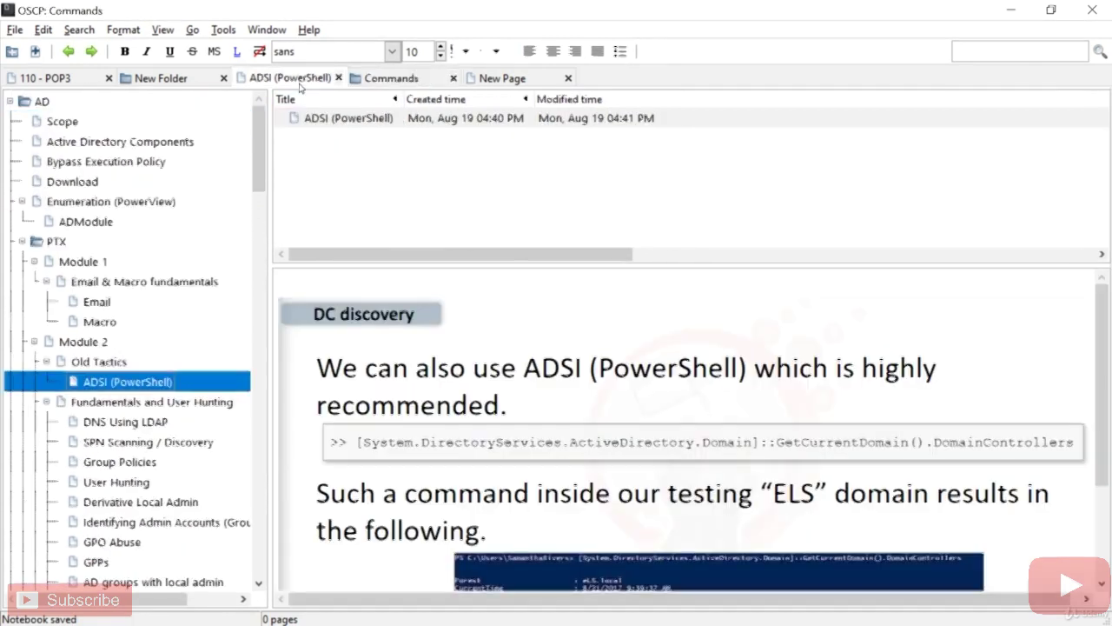
{"action": "left_click", "coordinate": [87, 206]}
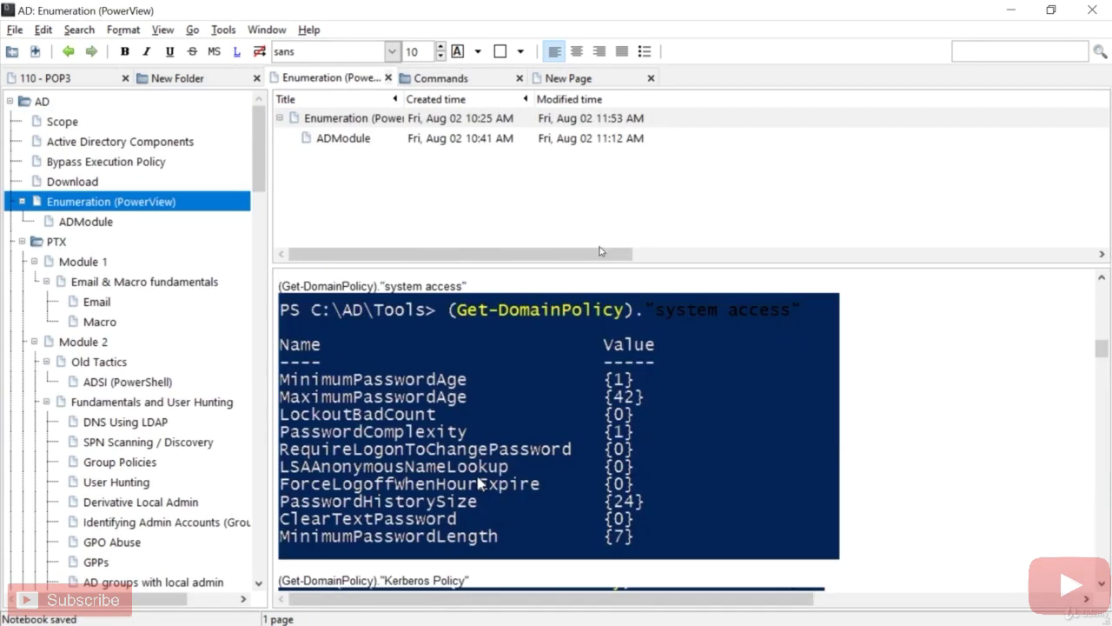
{"action": "left_click_drag", "start_coordinate": [1100, 352], "coordinate": [1108, 254]}
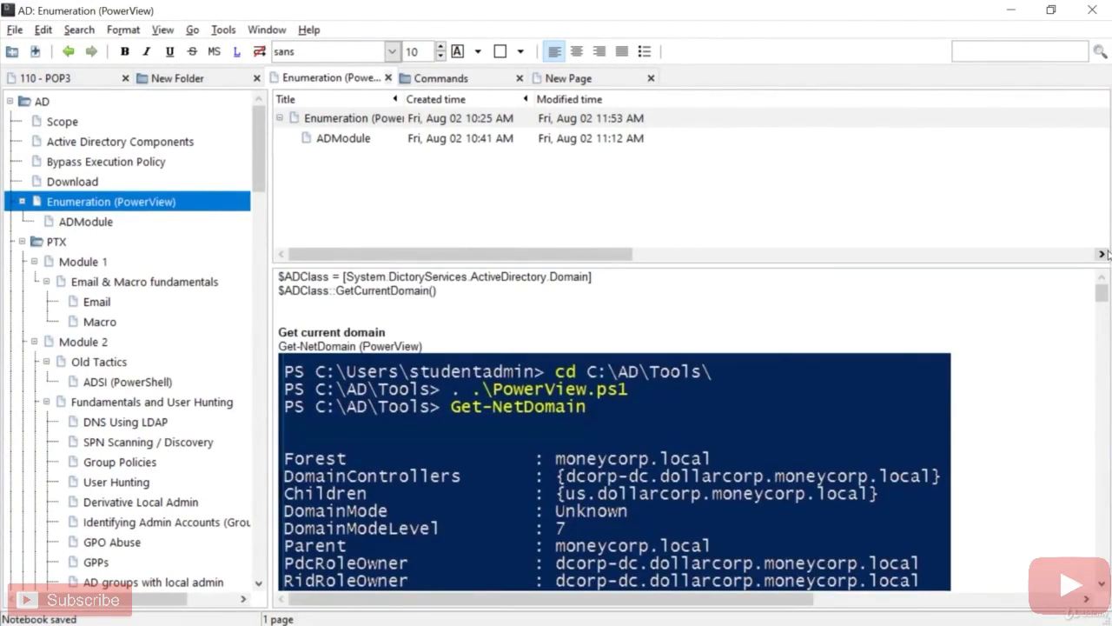